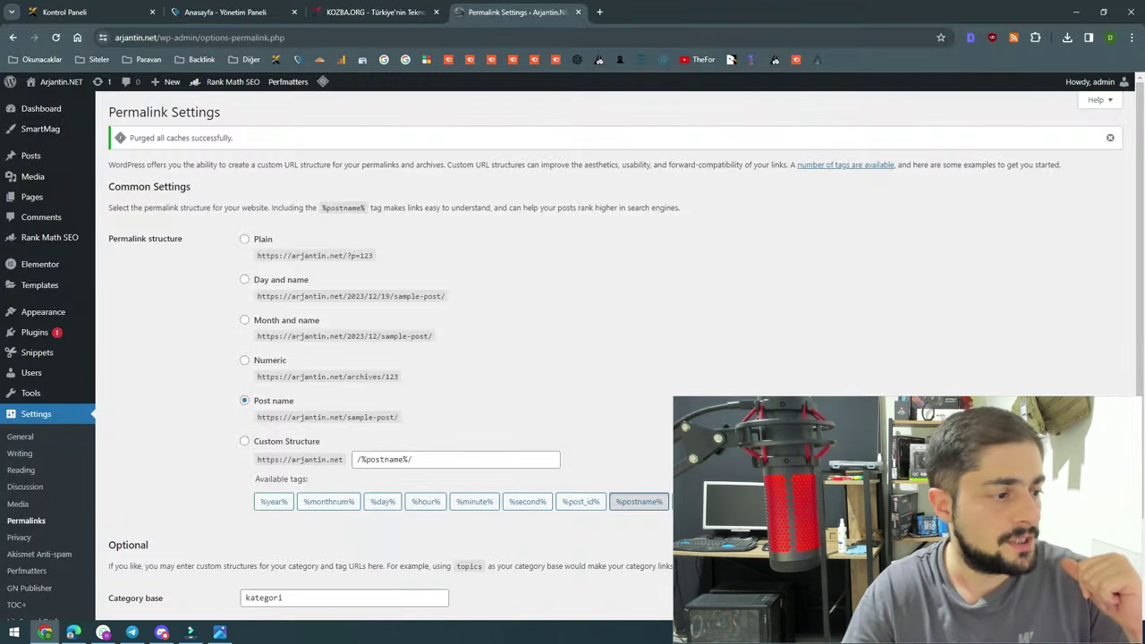
Open the Perfmatters settings on arjantin.net and compare its Varlıklar options with those on kozba.org
scroll(37, 376, "down", 1)
left_click(26, 510)
left_click(376, 11)
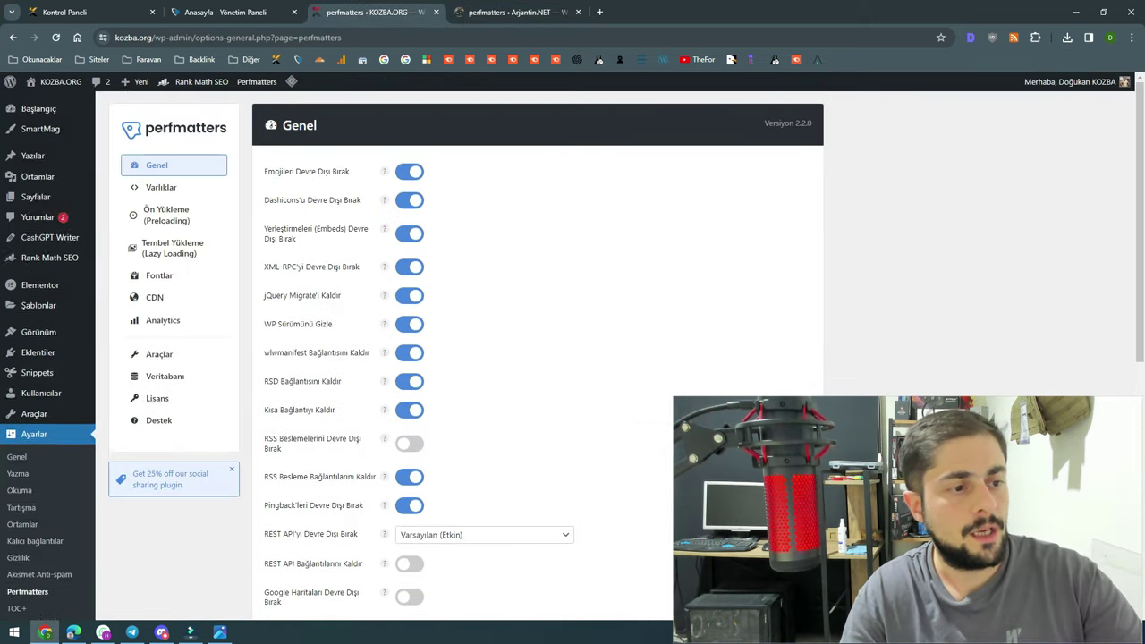
left_click(161, 186)
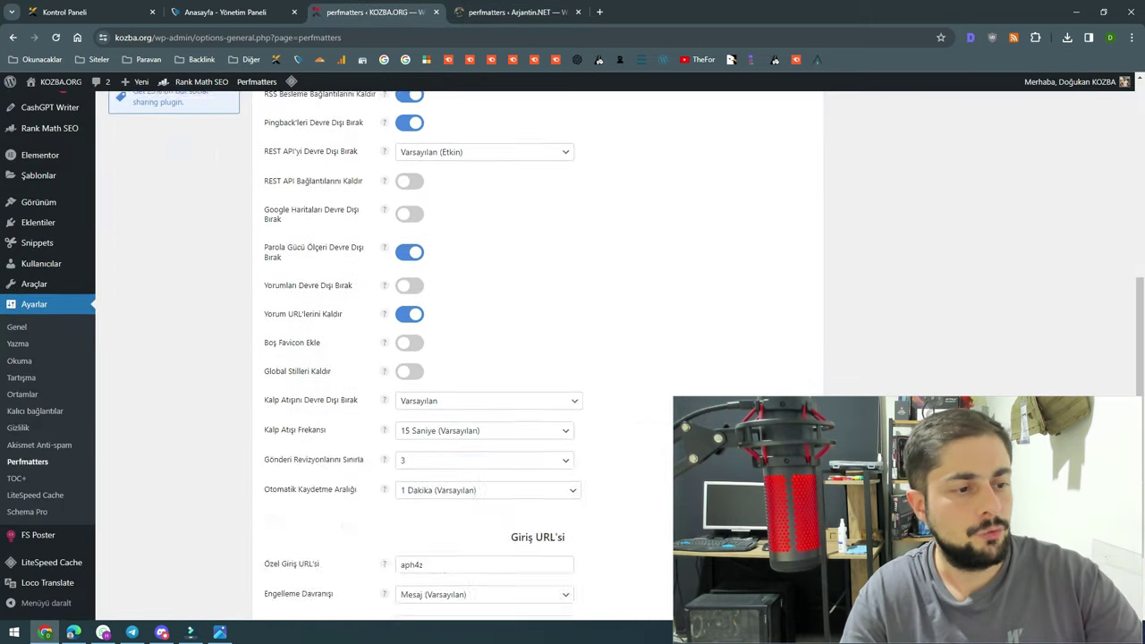
left_click(517, 12)
left_click(161, 187)
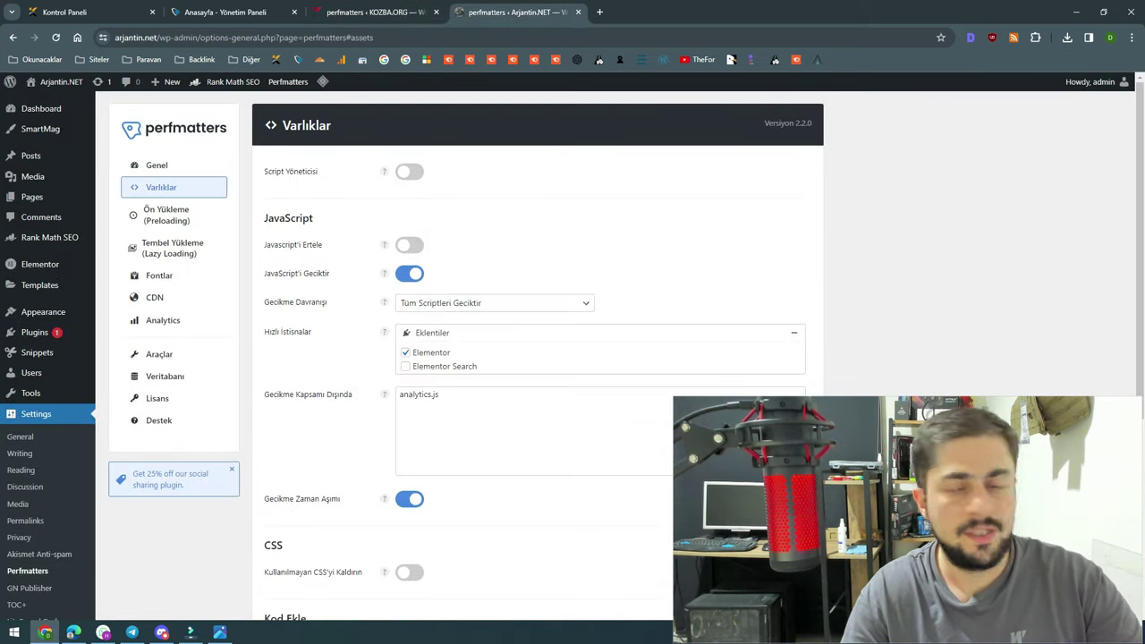
View the Perfmatters Ön Yükleme (Preloading) settings on kozba.org and the Tembel Yükleme (Lazy Loading) settings on both sites
left_click(376, 12)
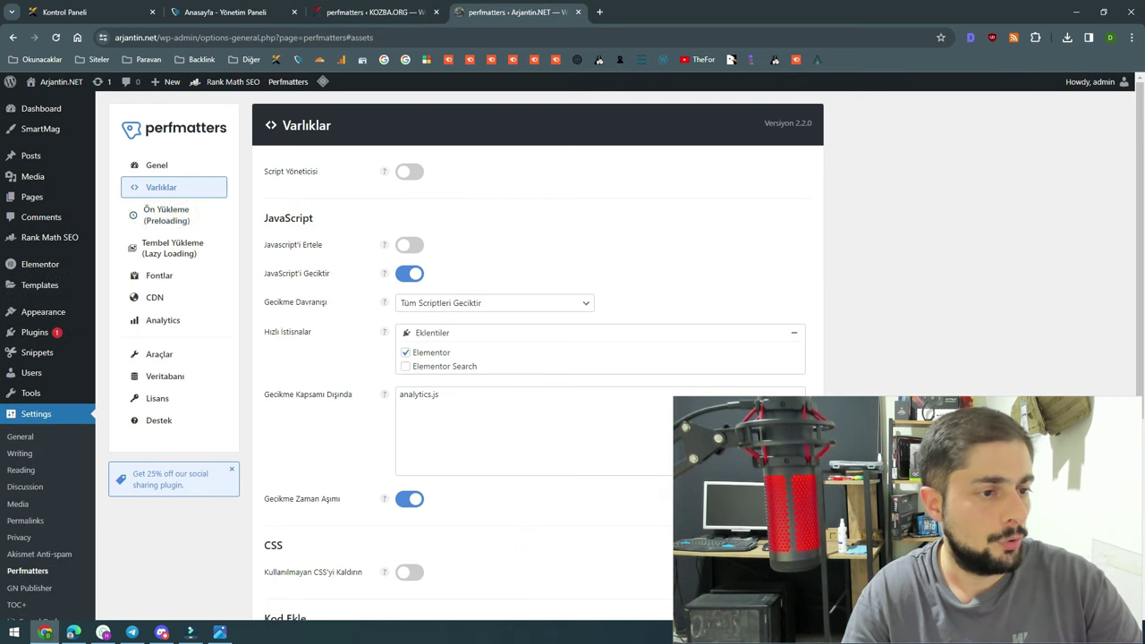
left_click(166, 214)
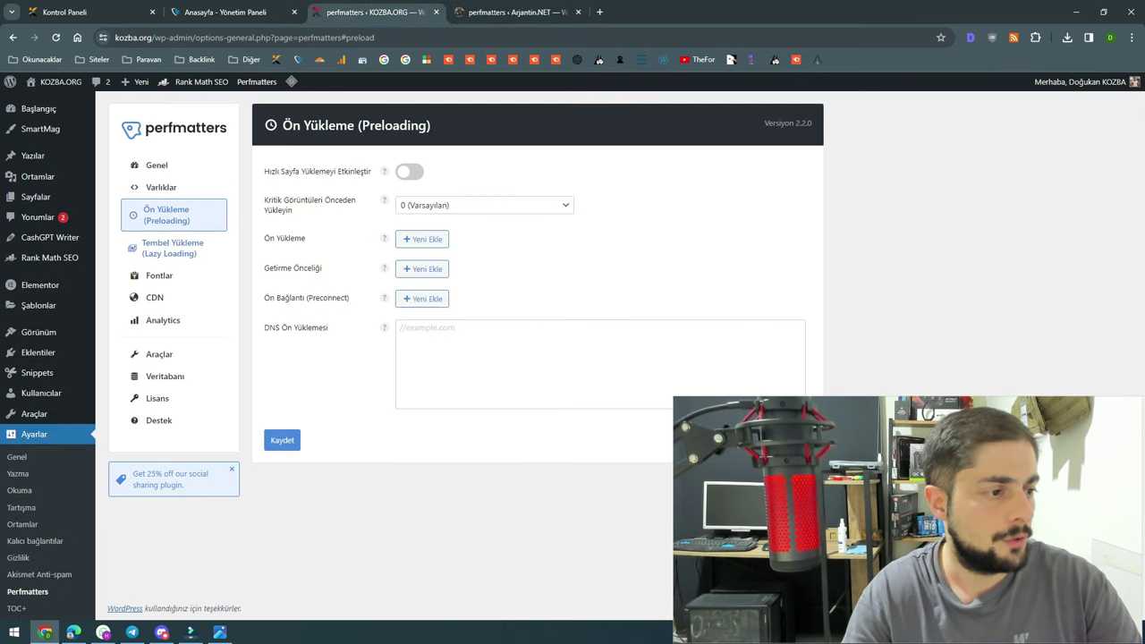
left_click(173, 248)
left_click(517, 11)
left_click(173, 248)
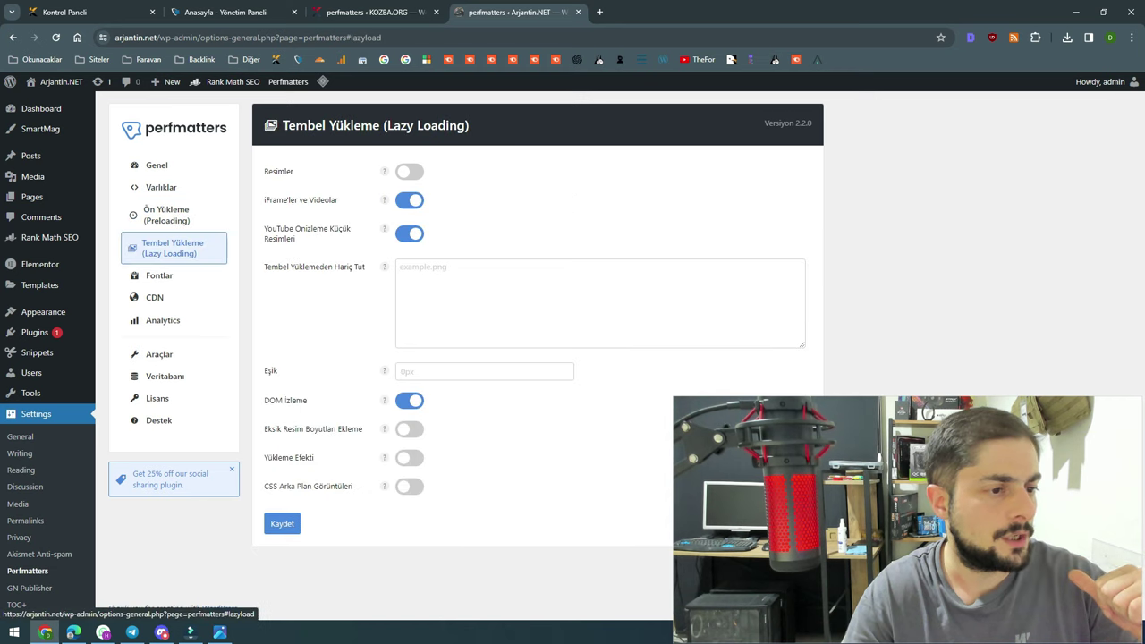
Compare the Perfmatters Fontlar settings on kozba.org and arjantin.net
left_click(375, 12)
left_click(159, 276)
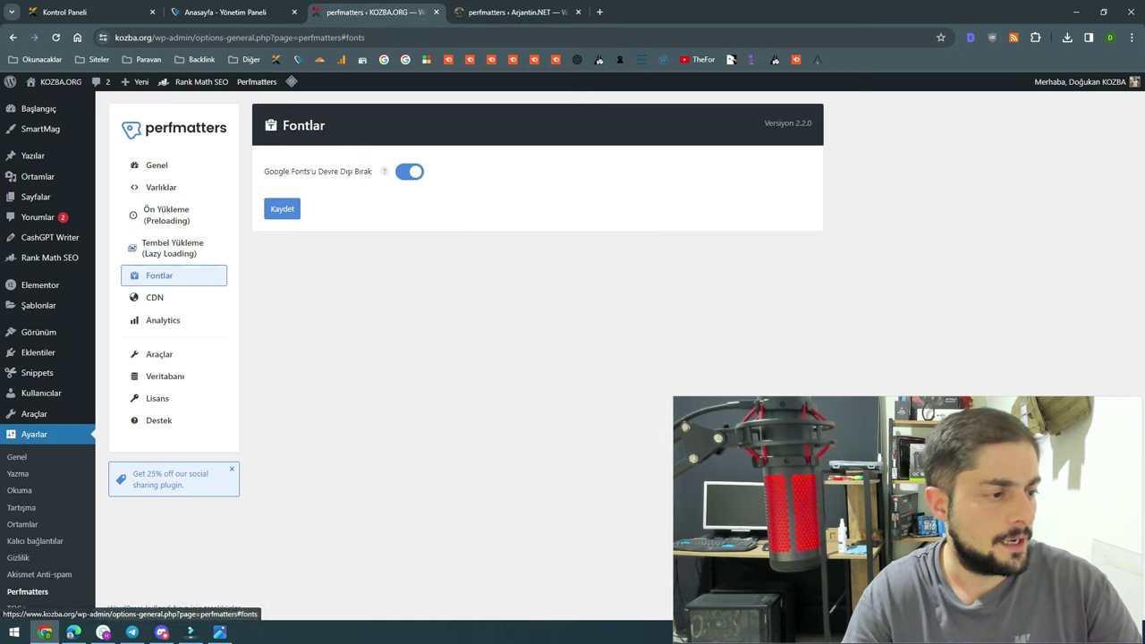
left_click(517, 12)
left_click(159, 275)
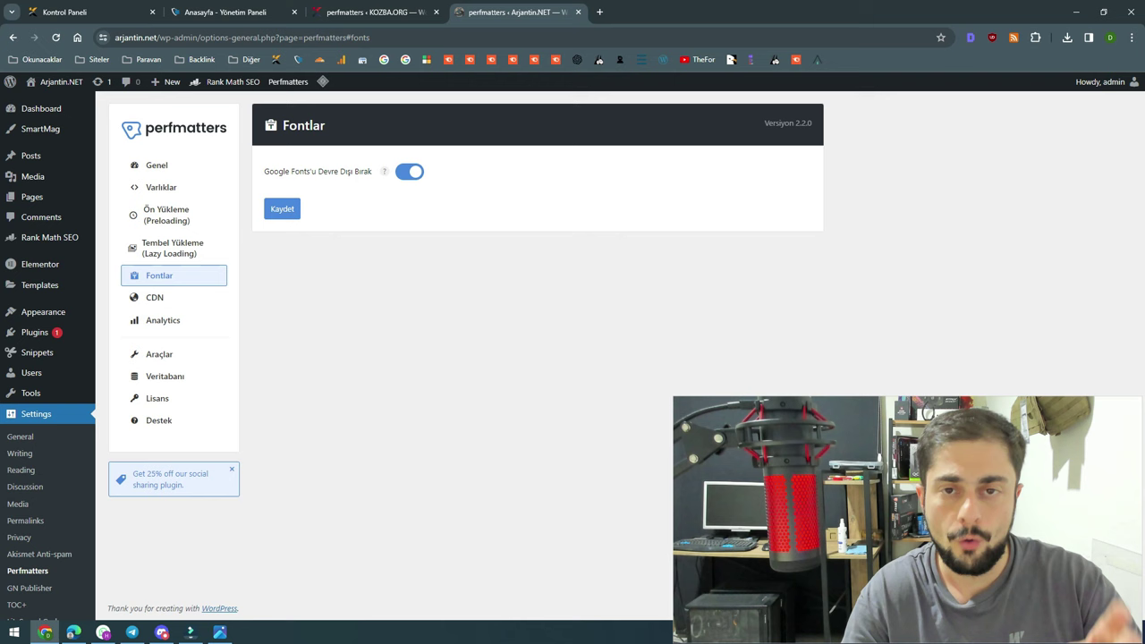
Review the Nesne and Tarayıcı sections of the LiteSpeed Cache Önbellek settings on kozba.org
key("ctrl+shift+Tab")
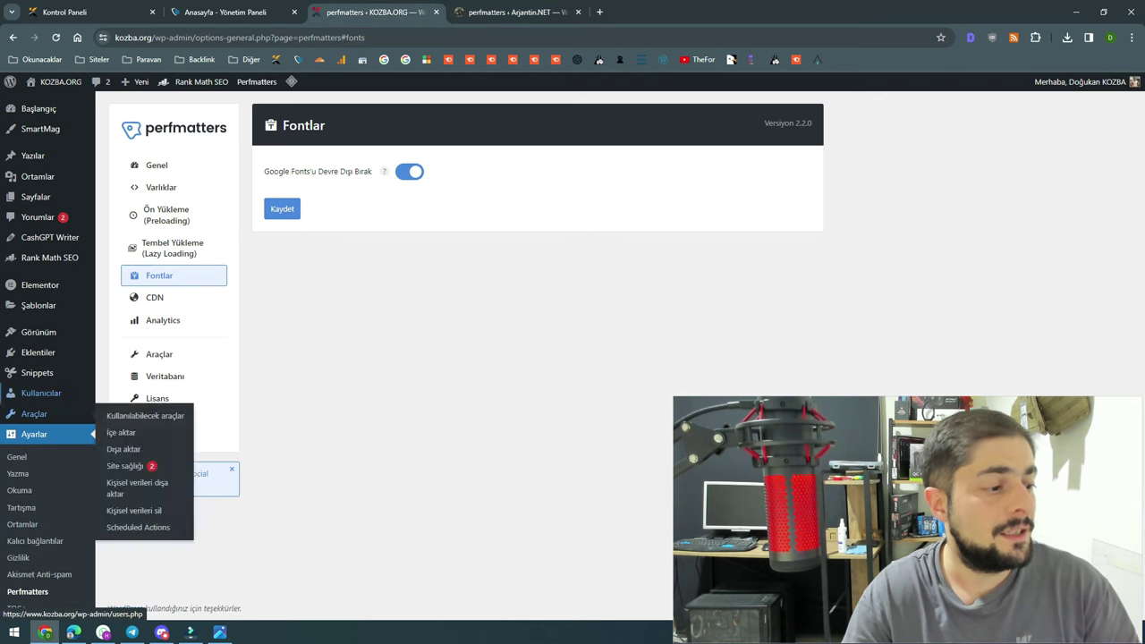
mouse_move(38, 353)
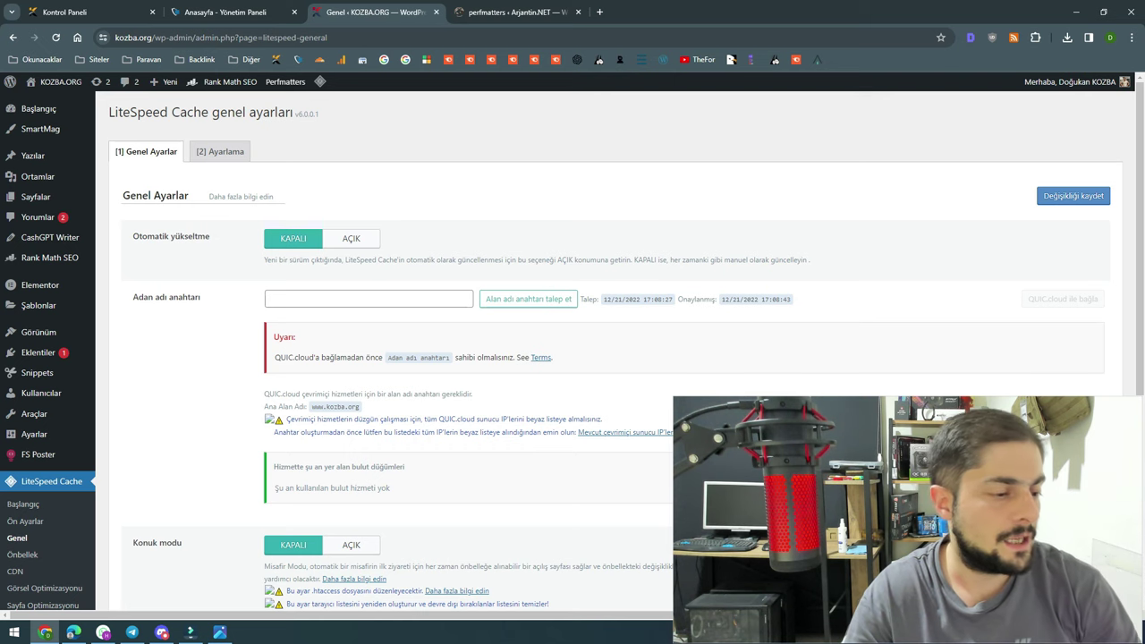
scroll(54, 500, "down", 1)
left_click(22, 495)
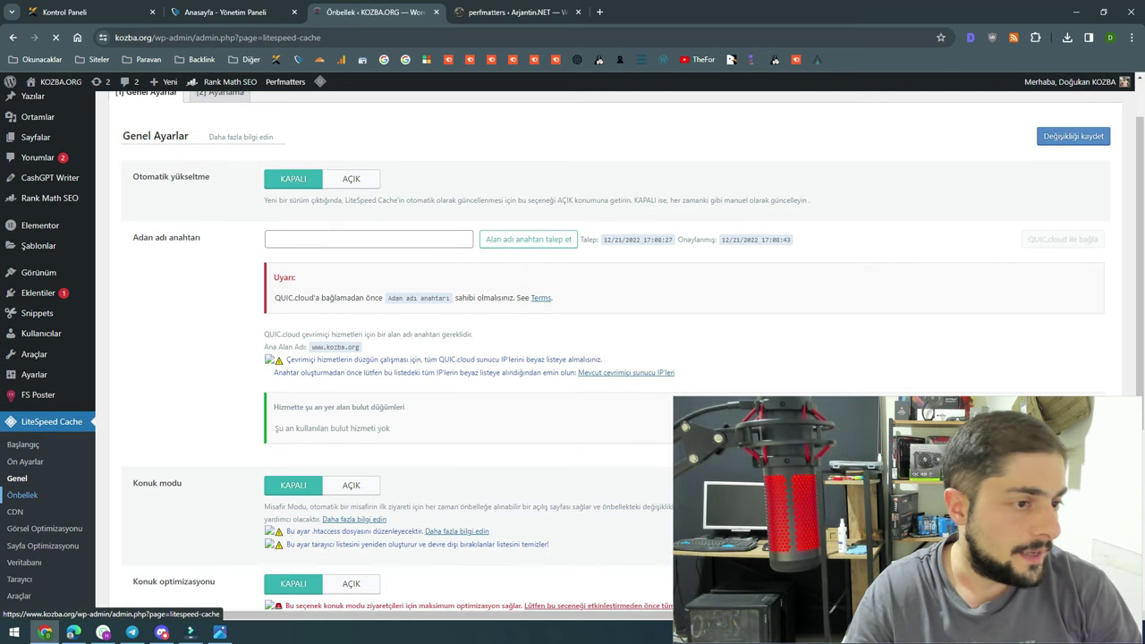
left_click(434, 151)
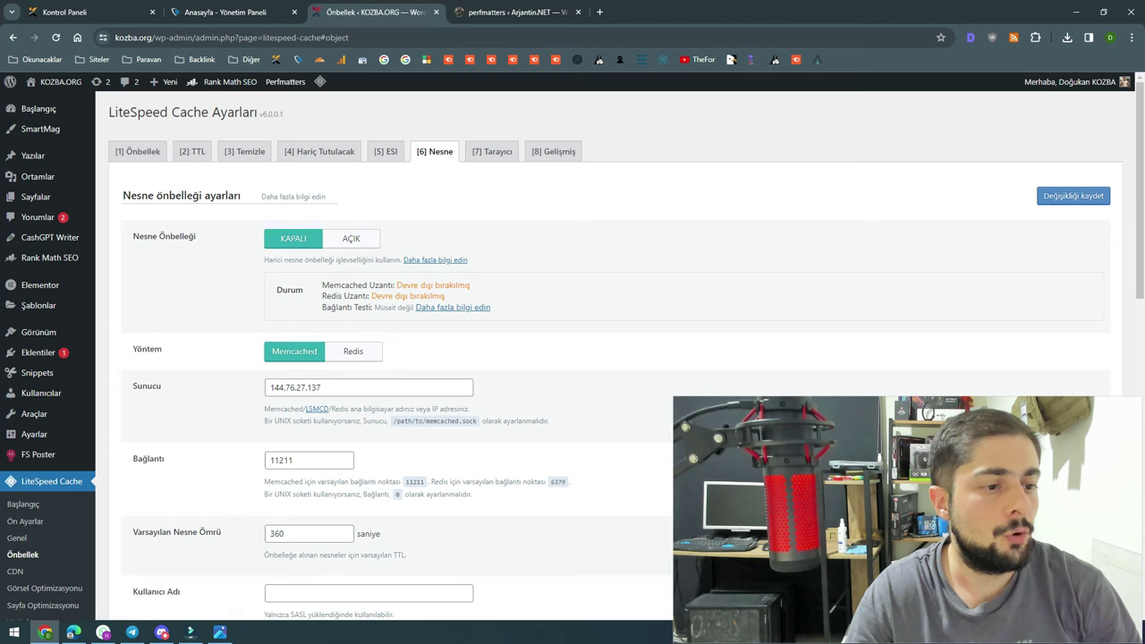
left_click(492, 151)
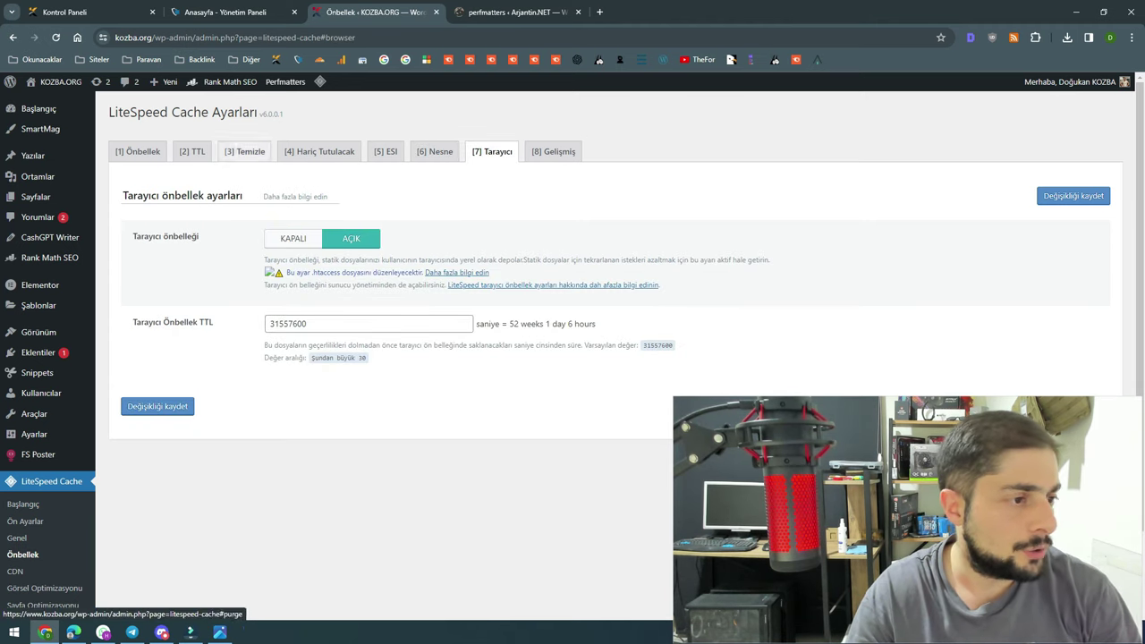
Look through the sections of the LiteSpeed Cache Sayfa Optimizasyonu settings on kozba.org
scroll(45, 527, "down", 1)
left_click(42, 546)
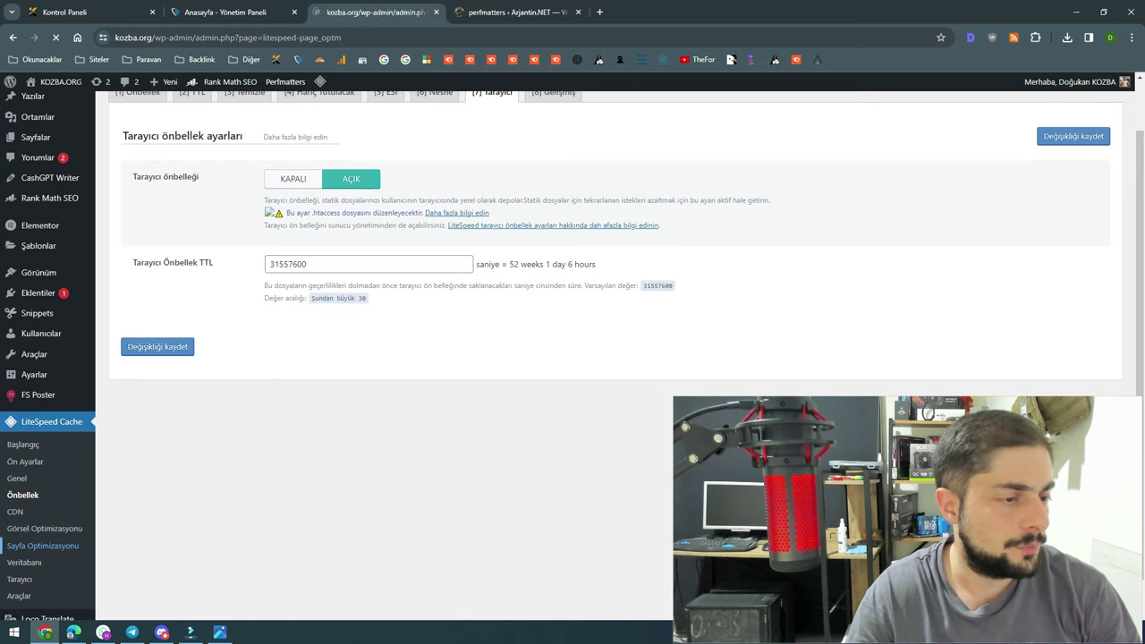
left_click(215, 251)
left_click(293, 251)
left_click(445, 251)
left_click(293, 252)
Search Google for kozba.org in the incognito window and open the Office 365 Ürün Anahtarı page
left_click(514, 12)
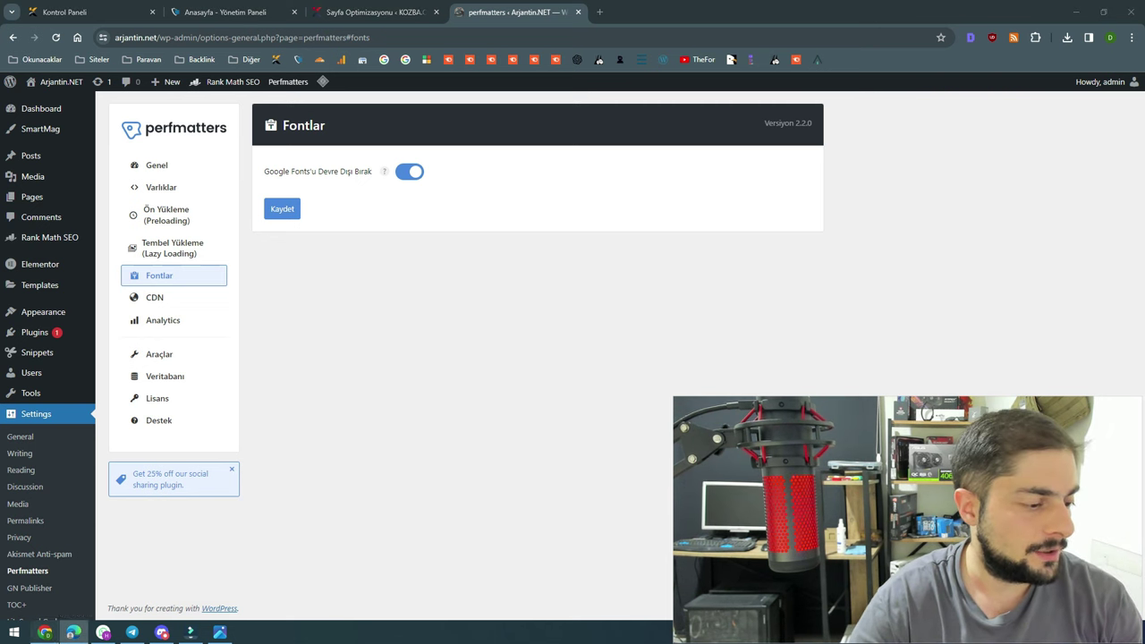
type("kozba.org")
key("Return")
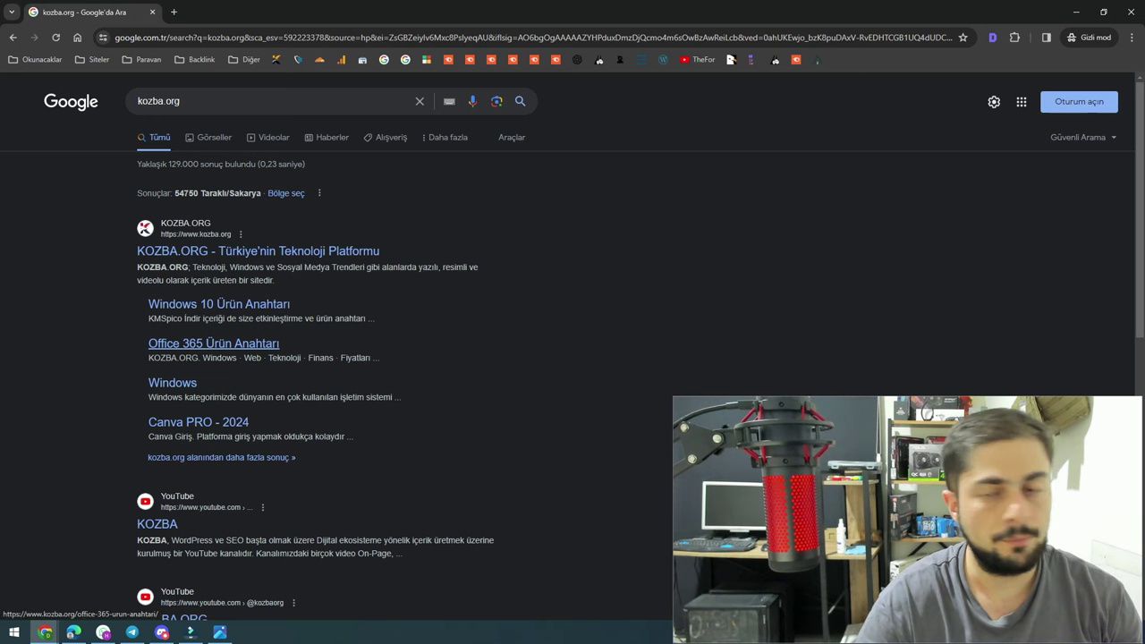
left_click(214, 344)
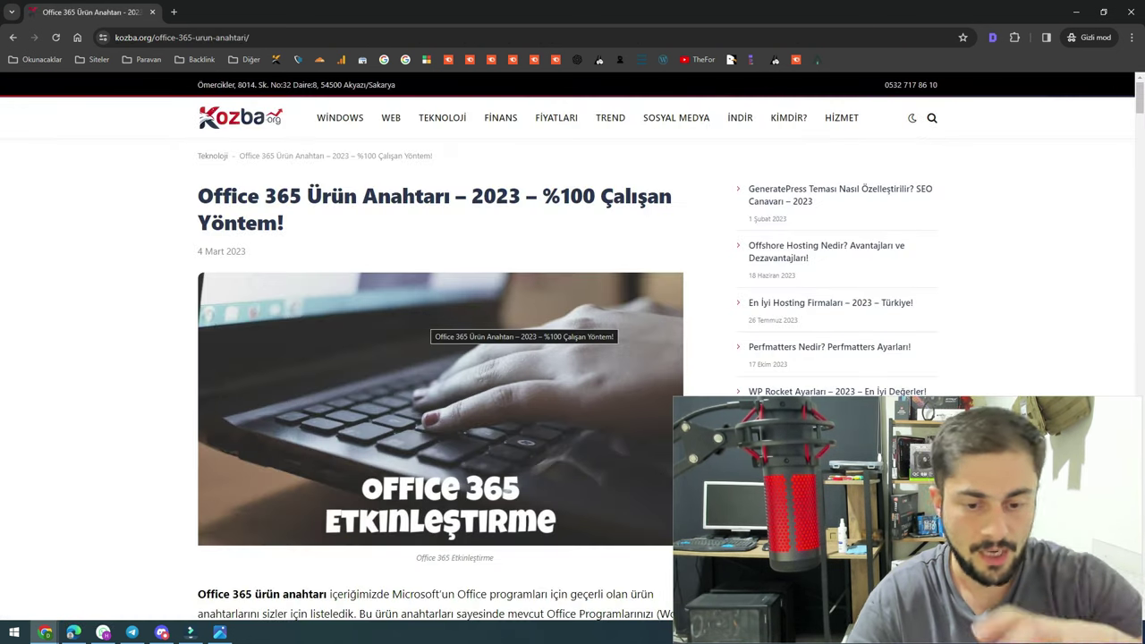
Return to google.com.tr, search for arjantin.net and open the Bulgaristan Asgari Ücret result
left_click(179, 37)
type("google.com.tr")
key("Return")
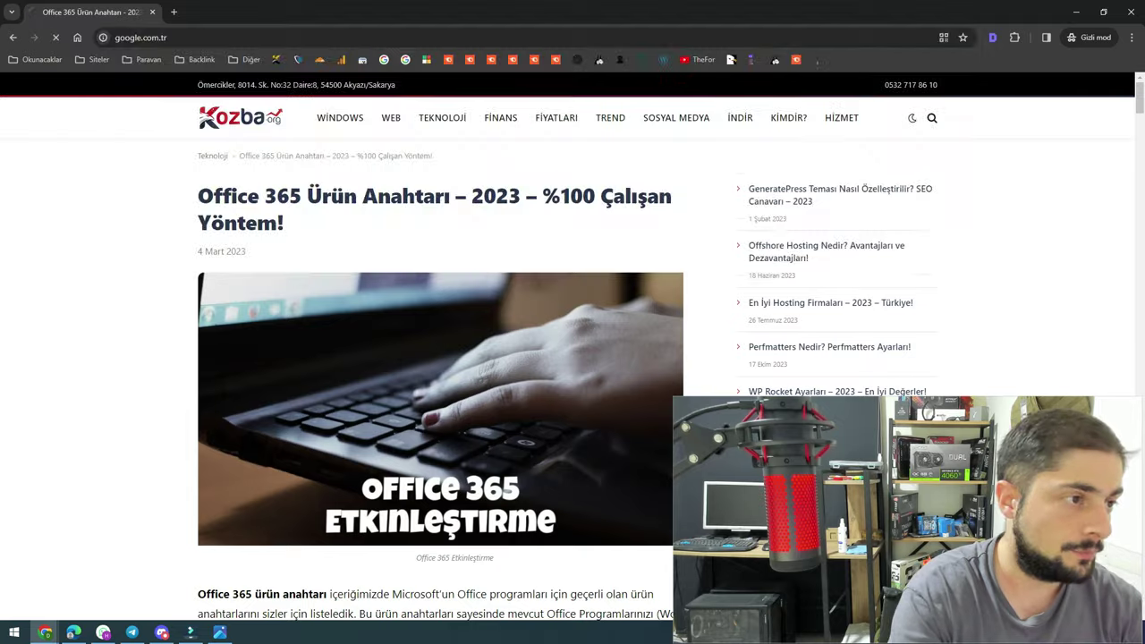
type("arjantin.net")
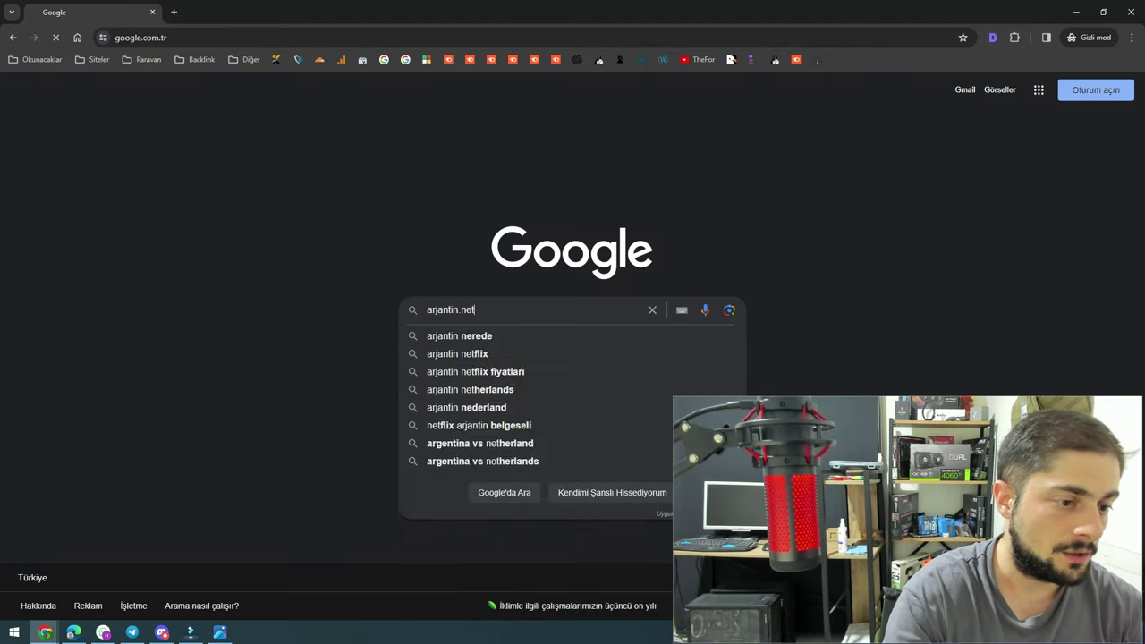
key("Return")
scroll(201, 295, "down", 7)
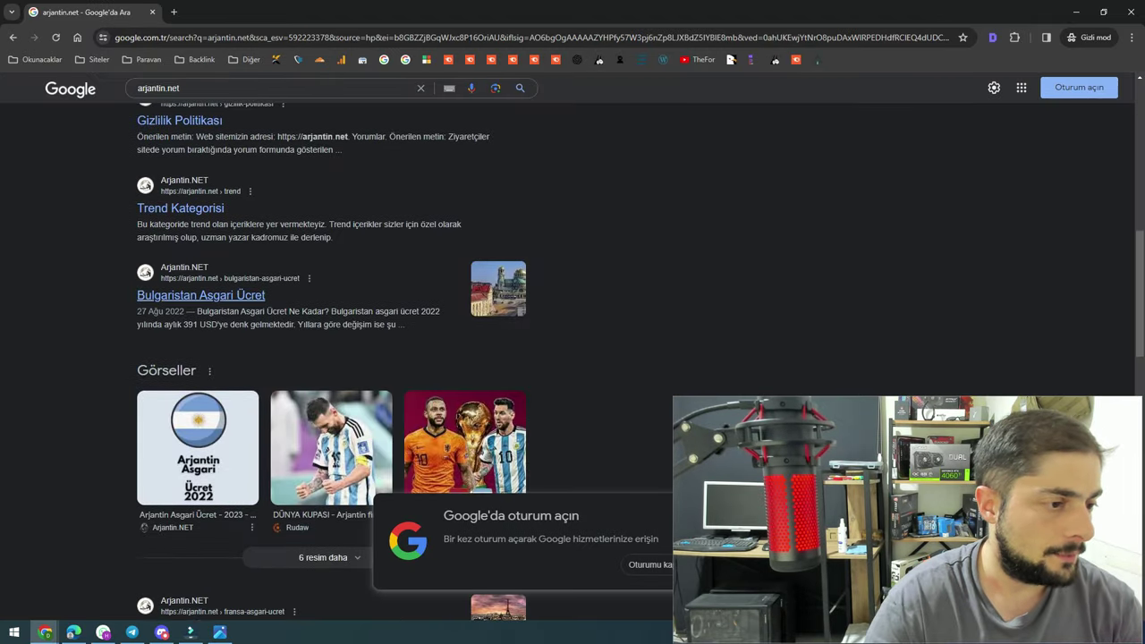
left_click(201, 295)
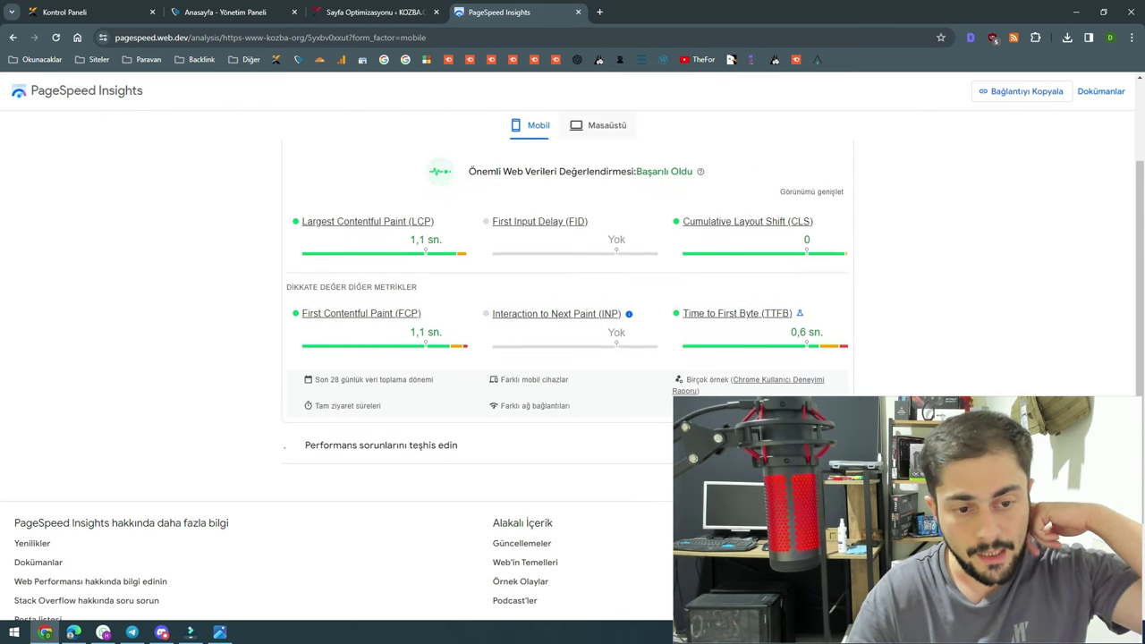
left_click(600, 125)
left_click(533, 125)
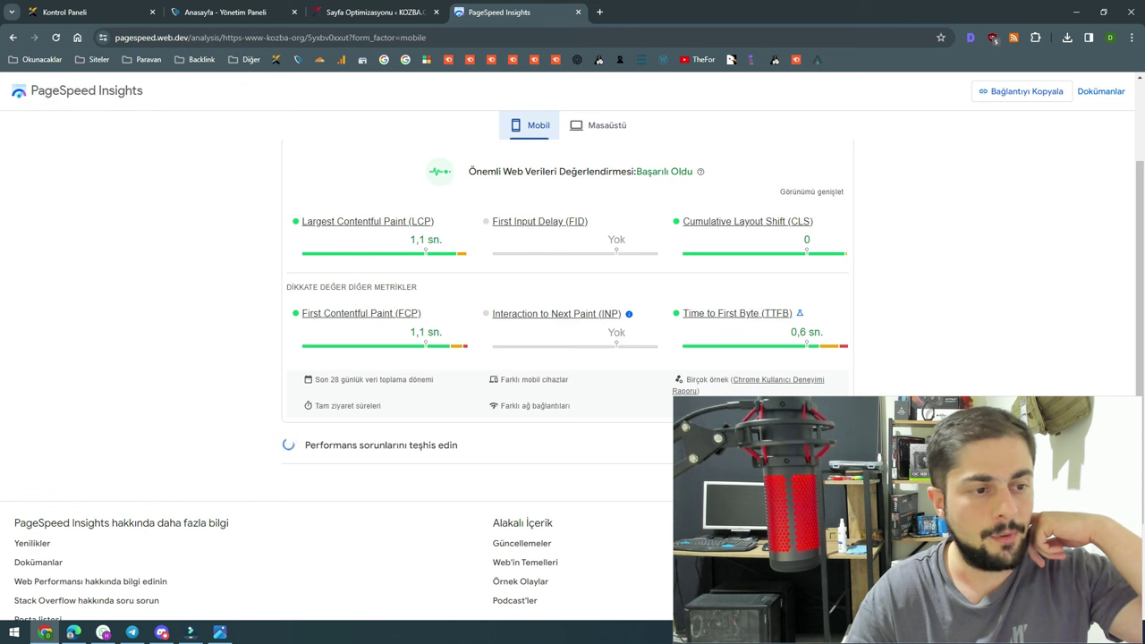
left_click(529, 126)
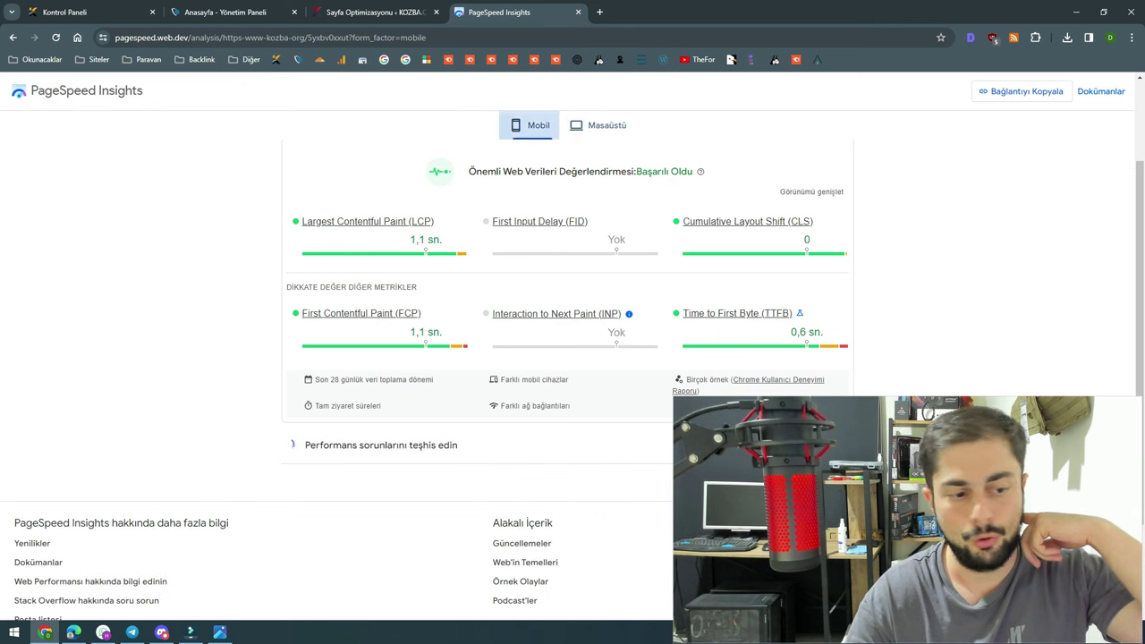
left_click(597, 193)
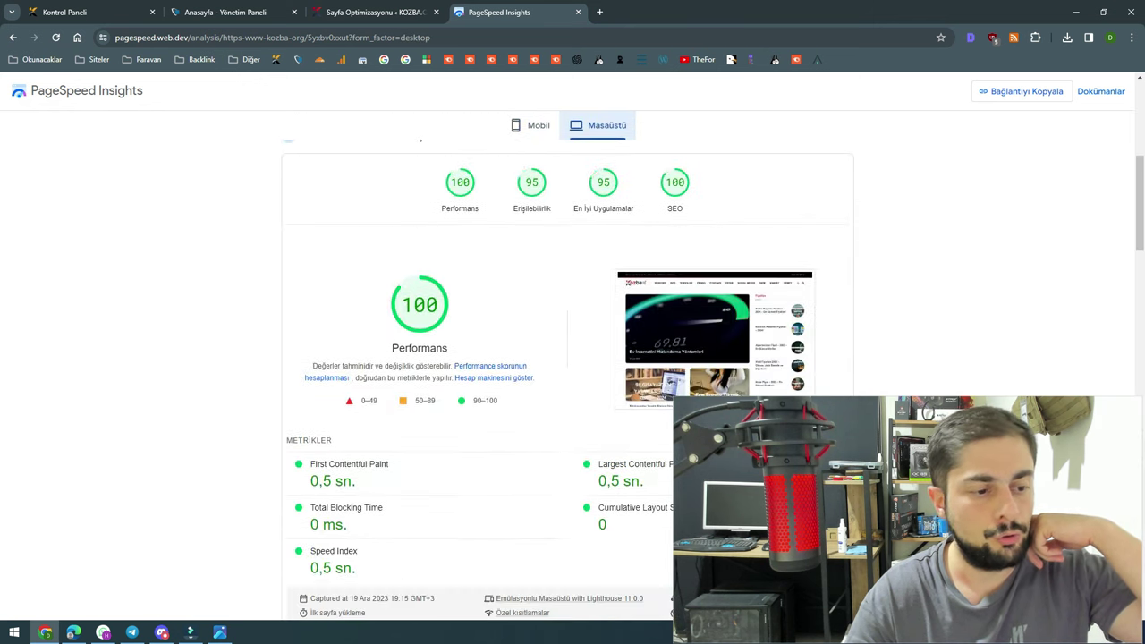
left_click(535, 188)
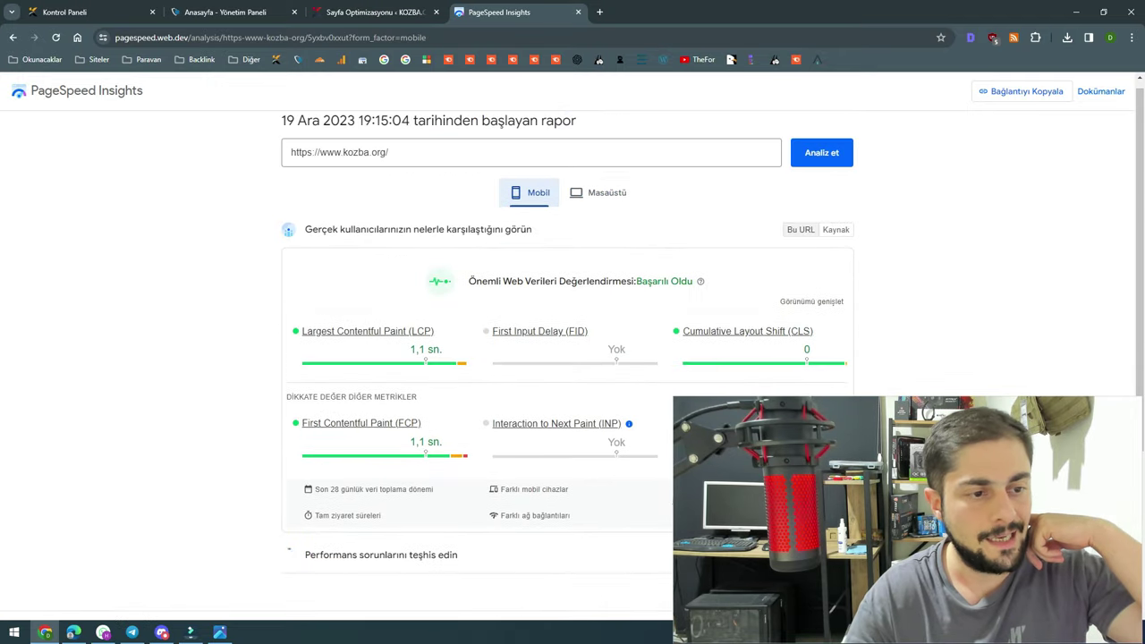
scroll(534, 192, "down", 2)
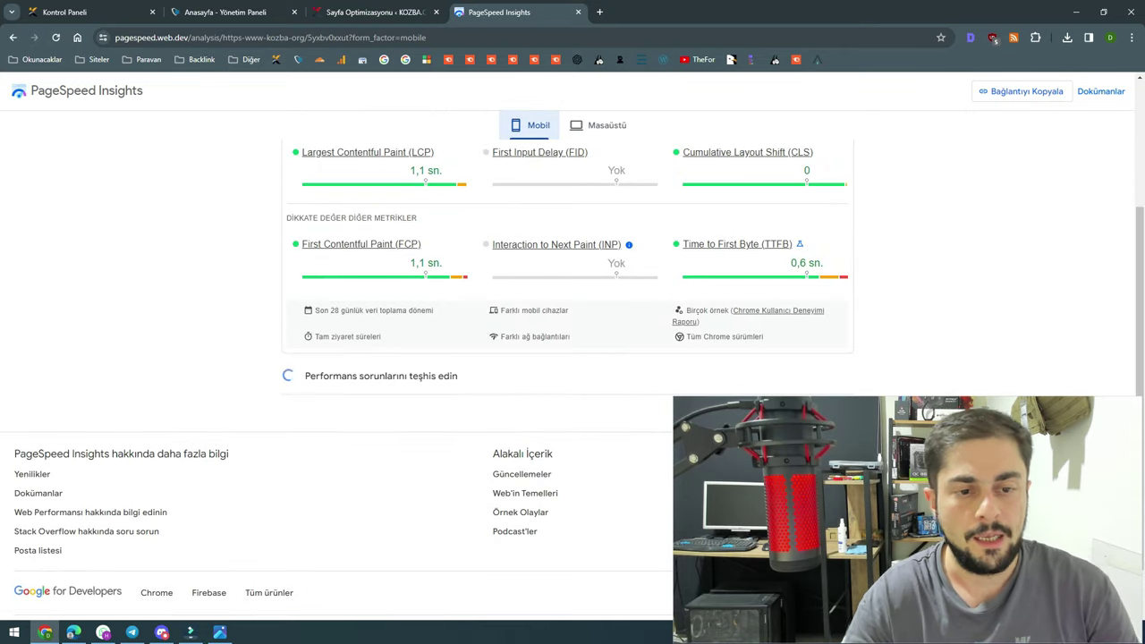
scroll(567, 268, "up", 1)
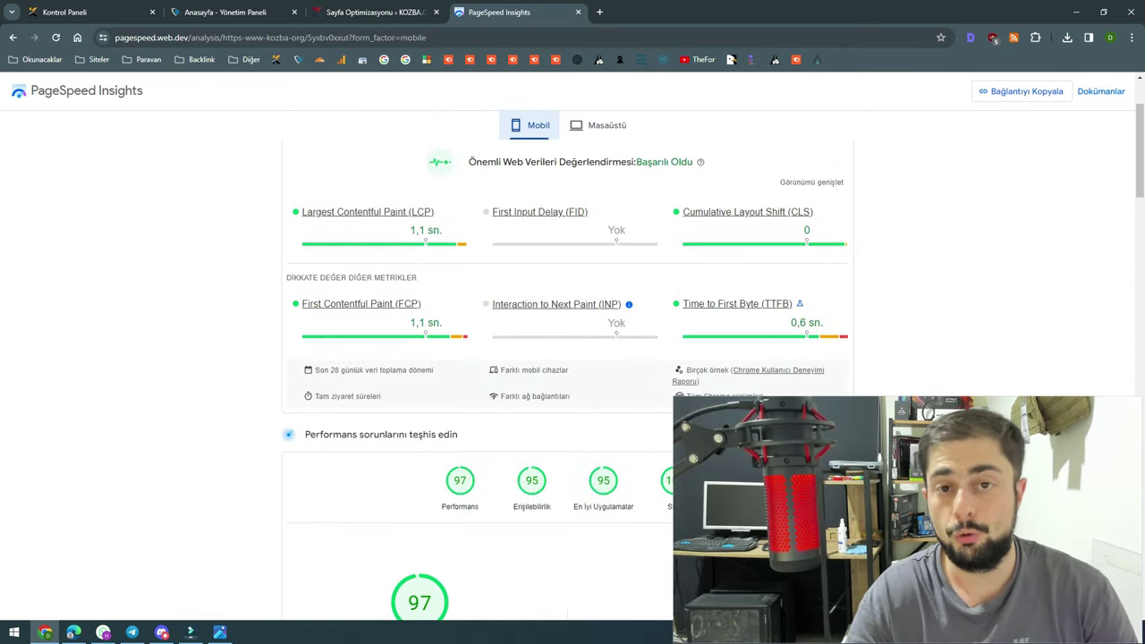